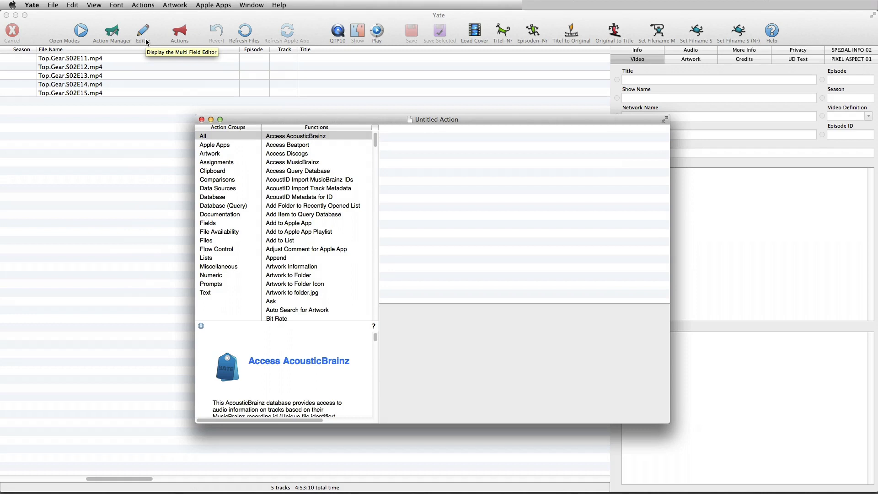
Save the untitled action under the name "Enter Episode Number".
click(54, 5)
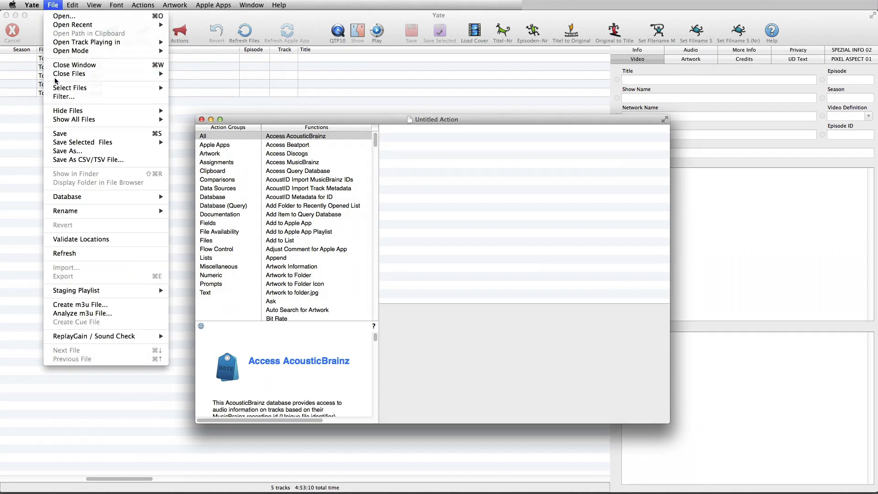
click(57, 133)
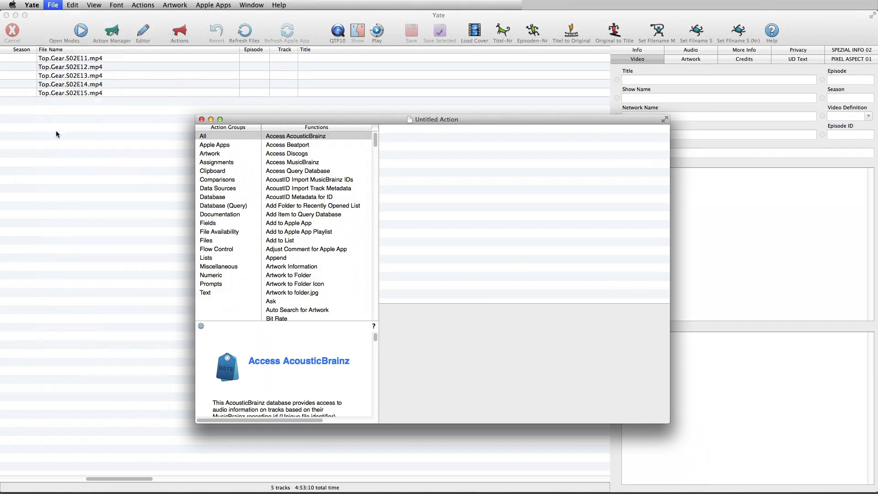
text(Enter Episode Number)
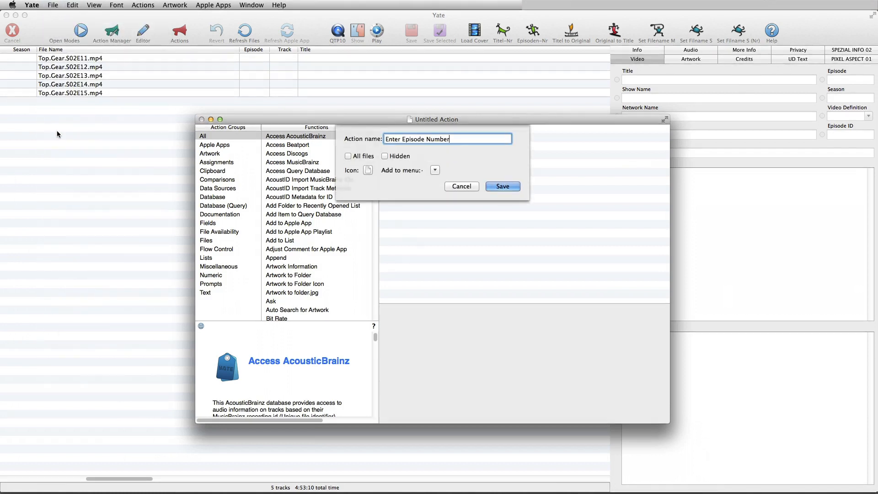
click(498, 187)
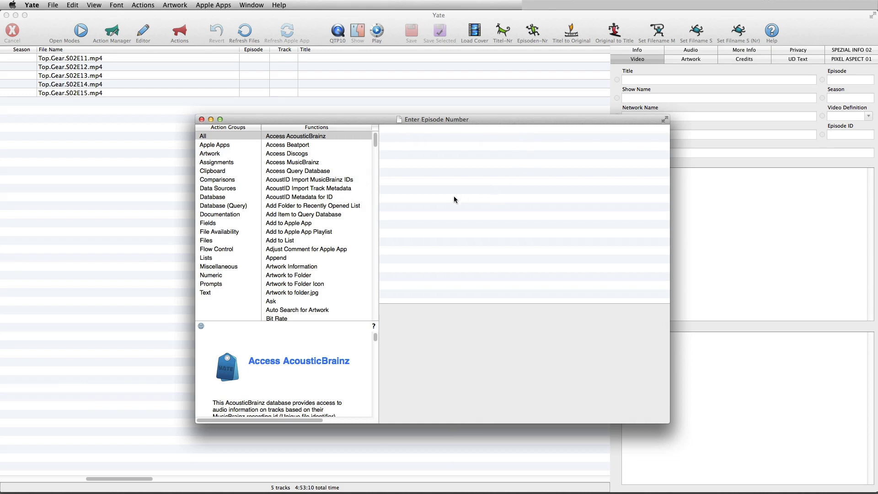
Add a Prompt for Text statement to the action with the message "Starting Episode Number?".
click(214, 284)
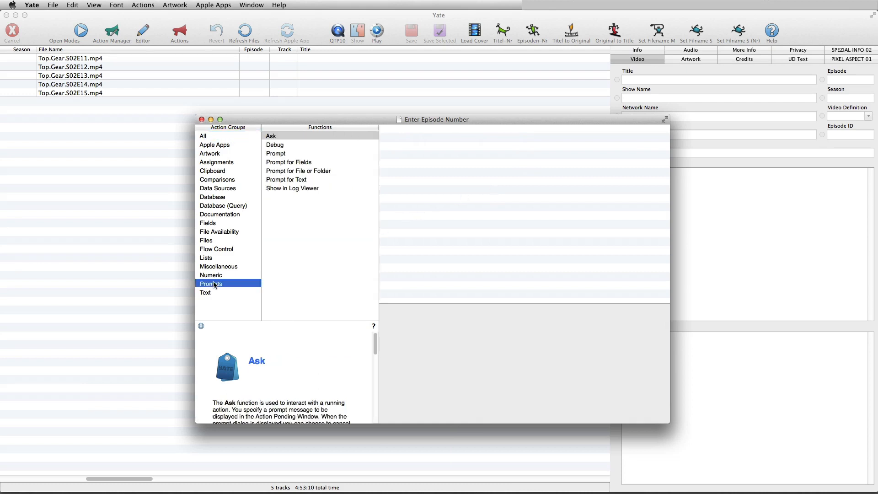
click(283, 180)
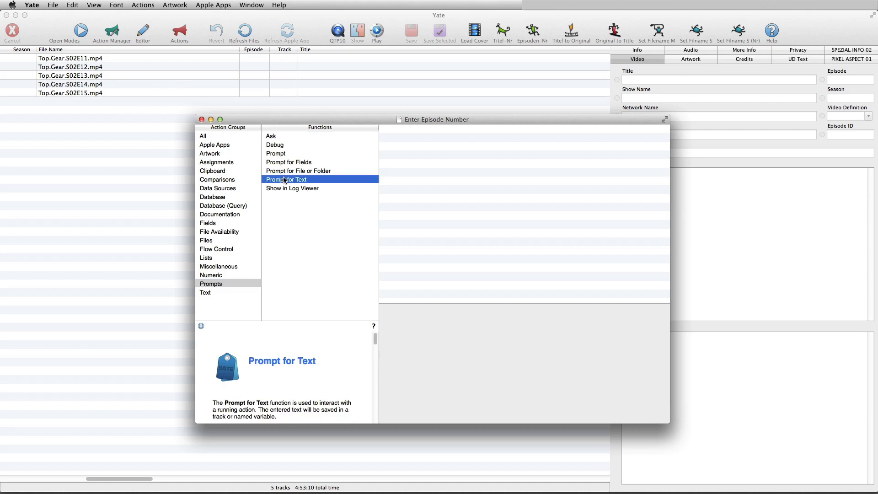
drag(275, 180, 422, 179)
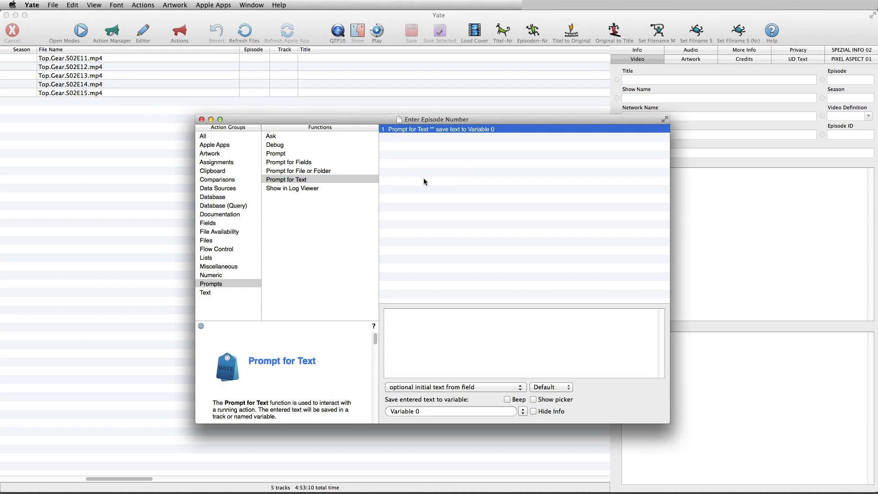
click(405, 320)
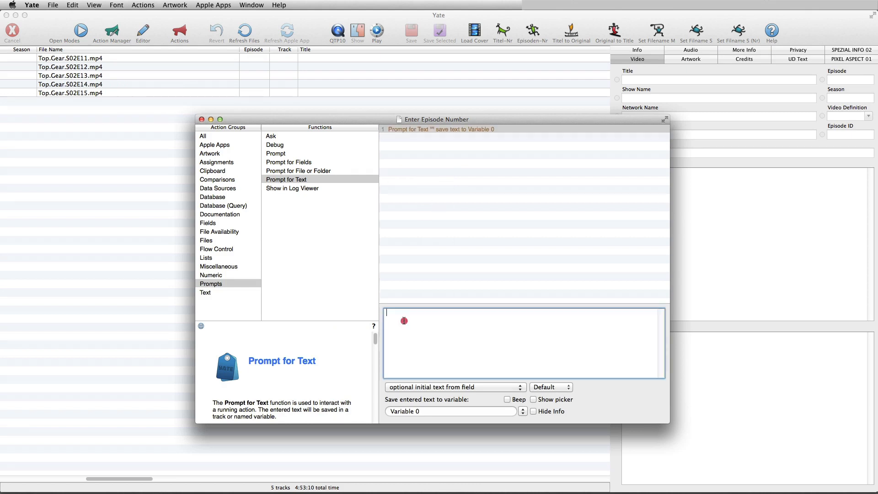
text(Starting Epis)
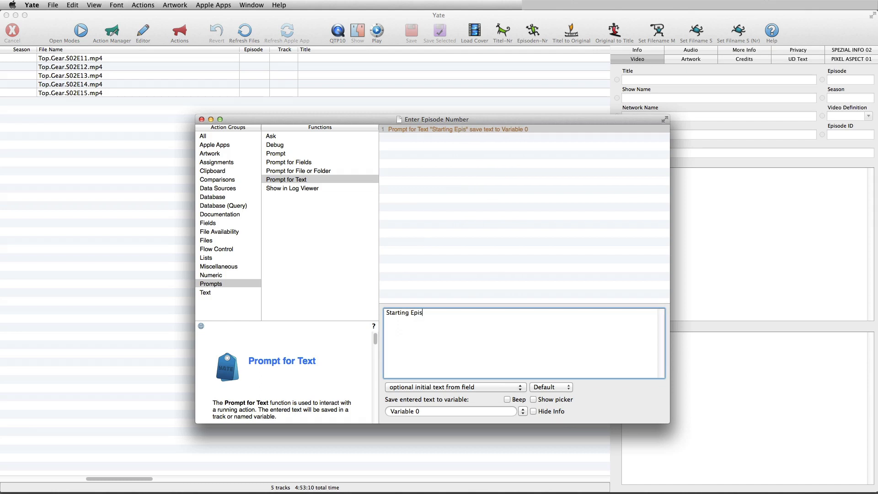
text(ode Number?)
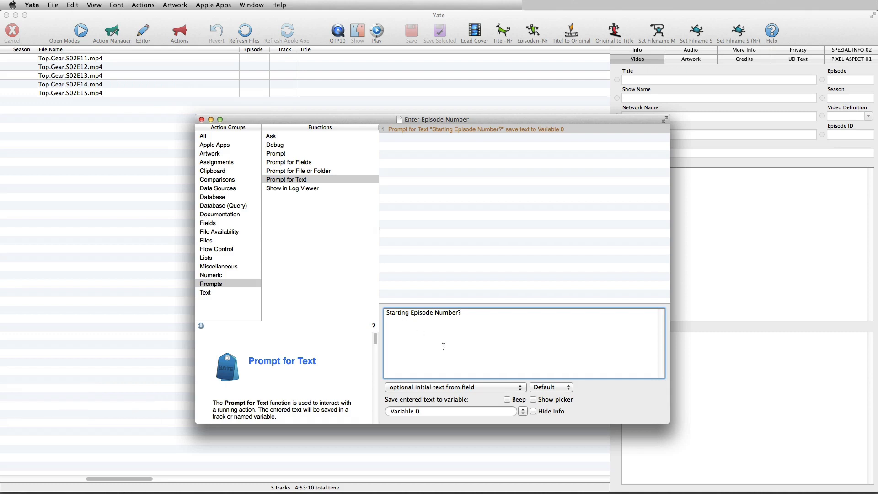
Have the prompt save the entered text to Variable 0 and enable its Hide Info option.
click(523, 412)
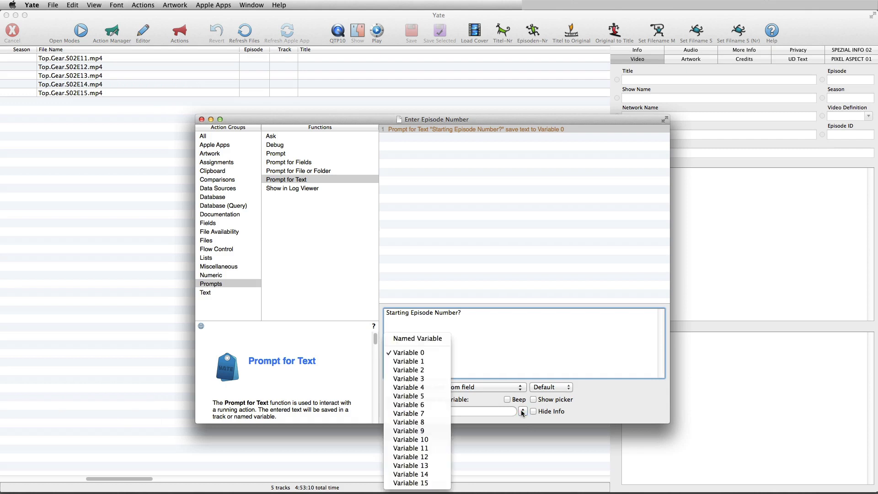
click(429, 352)
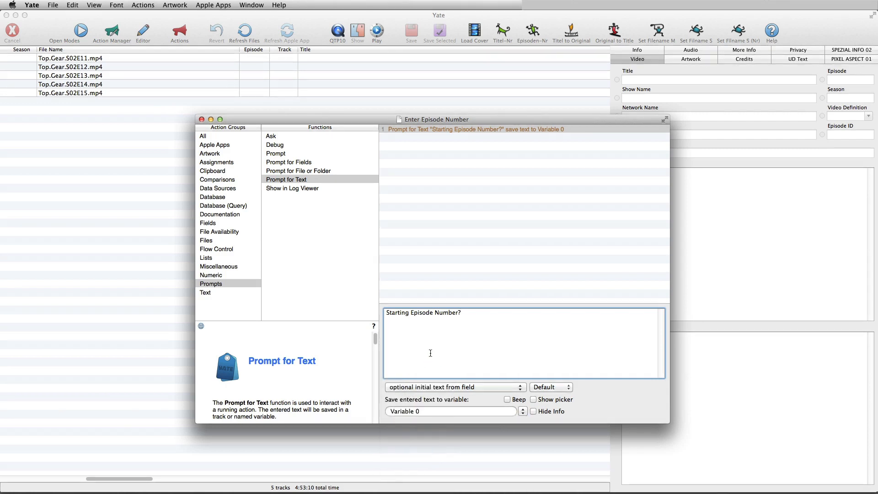
click(534, 411)
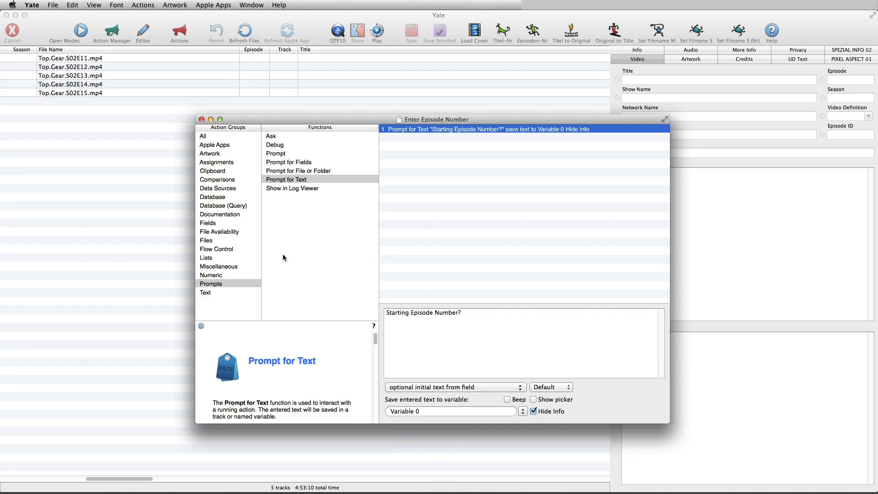
Add a Get Property statement that reads the File Index and saves it to Variable 1.
click(206, 242)
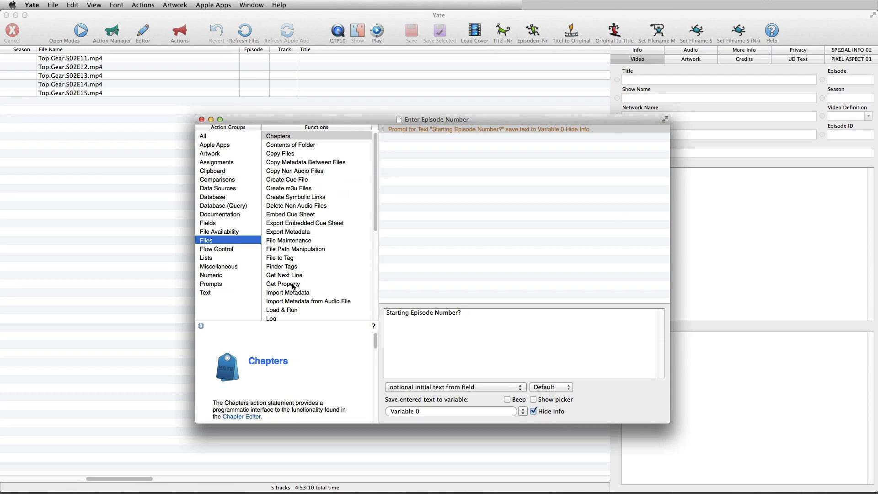
click(293, 285)
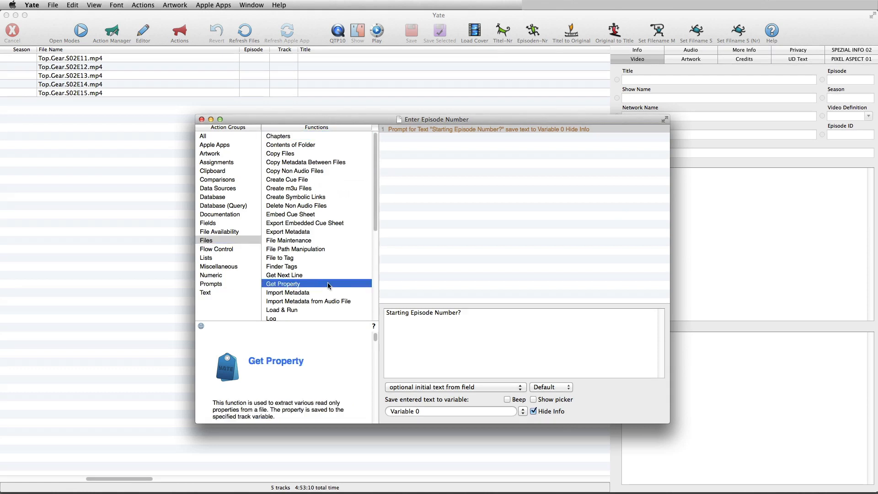
drag(331, 282, 438, 217)
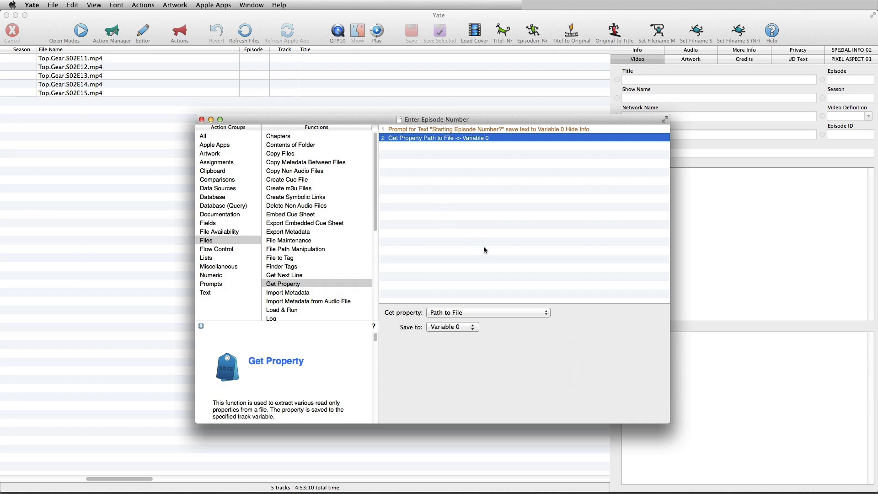
click(539, 313)
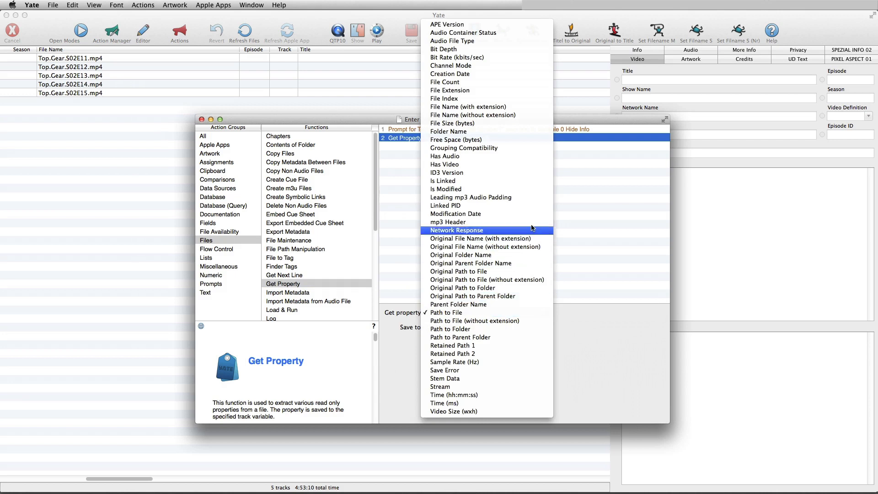
click(514, 98)
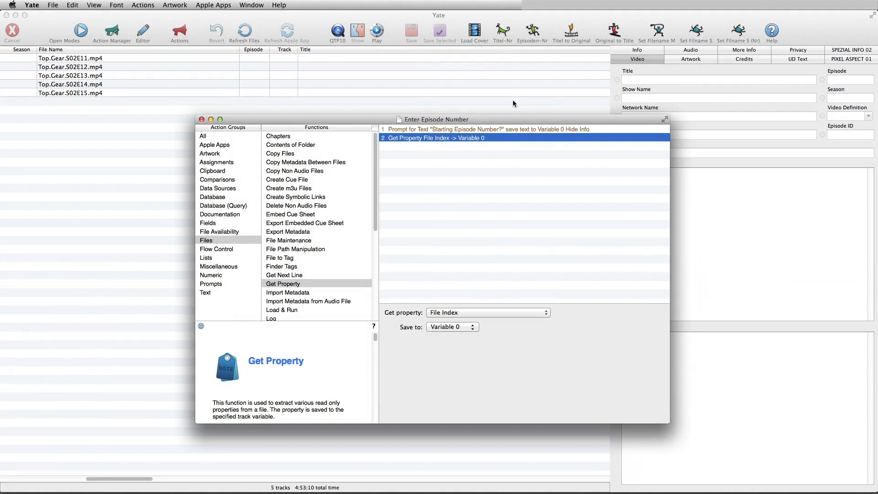
click(469, 326)
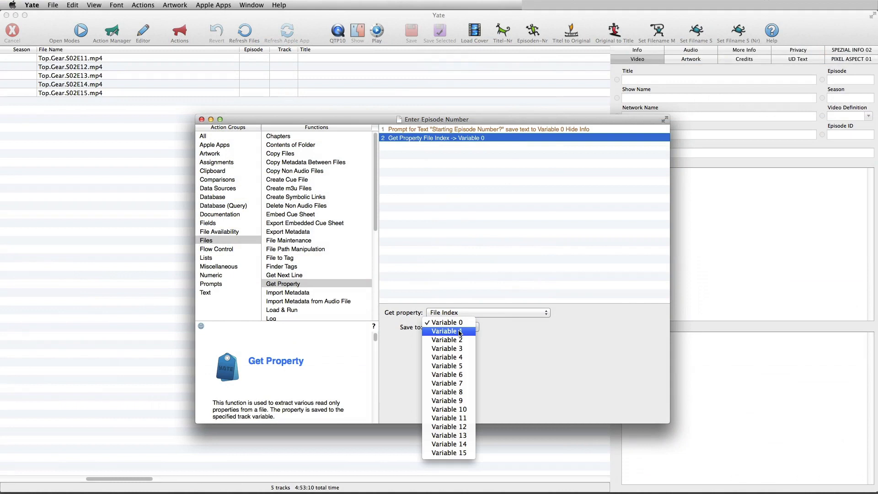
click(460, 331)
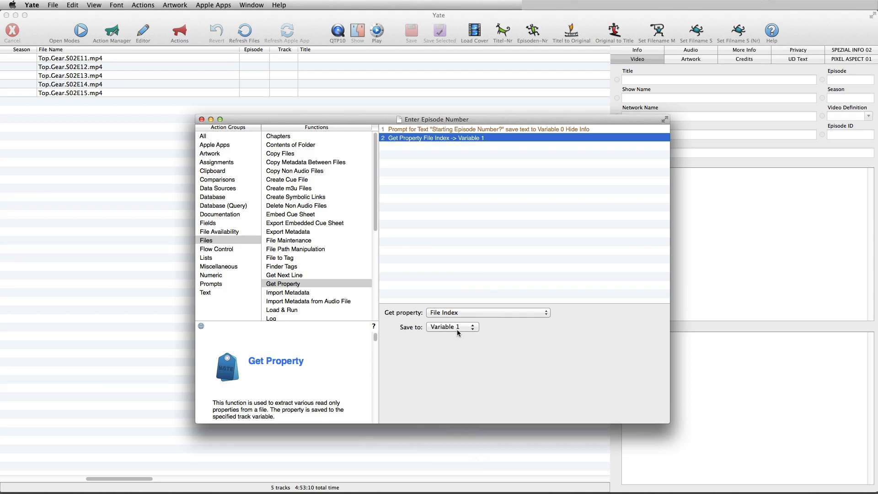
Add an Evaluate Expression statement with the integer numeric expression \x(\v0+\v1\x) and save its result to Variable 2.
click(219, 276)
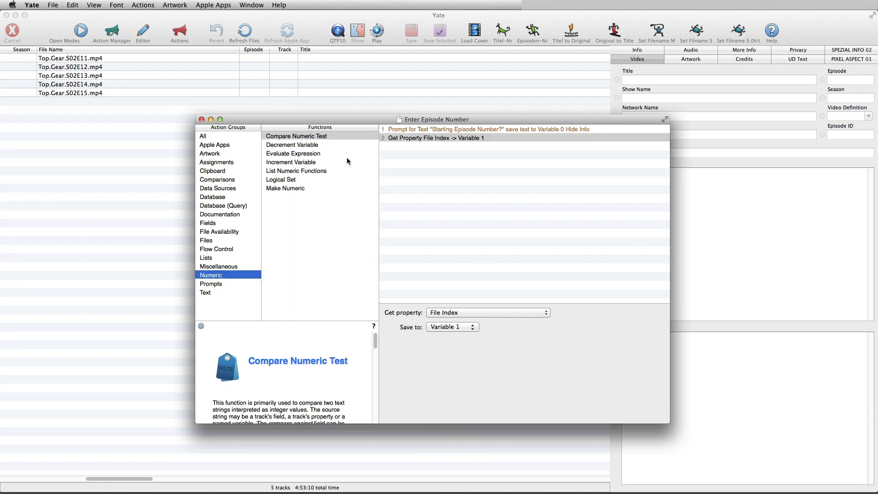
click(329, 154)
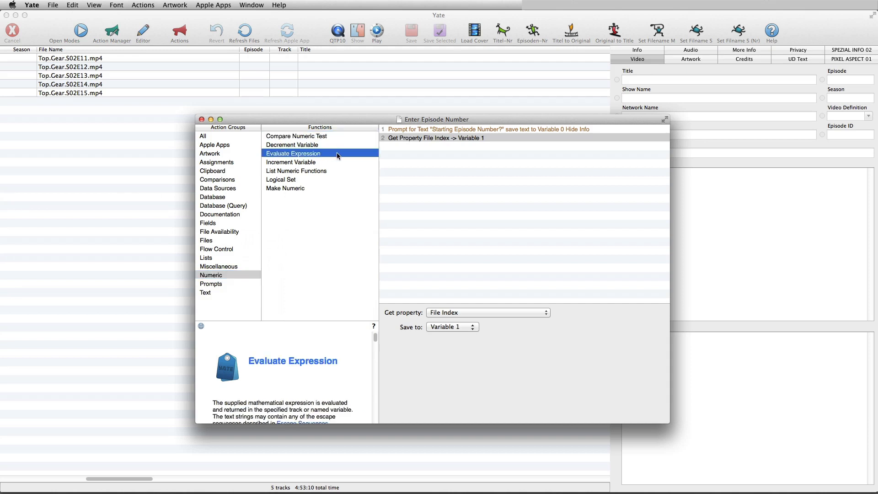
drag(346, 152, 428, 152)
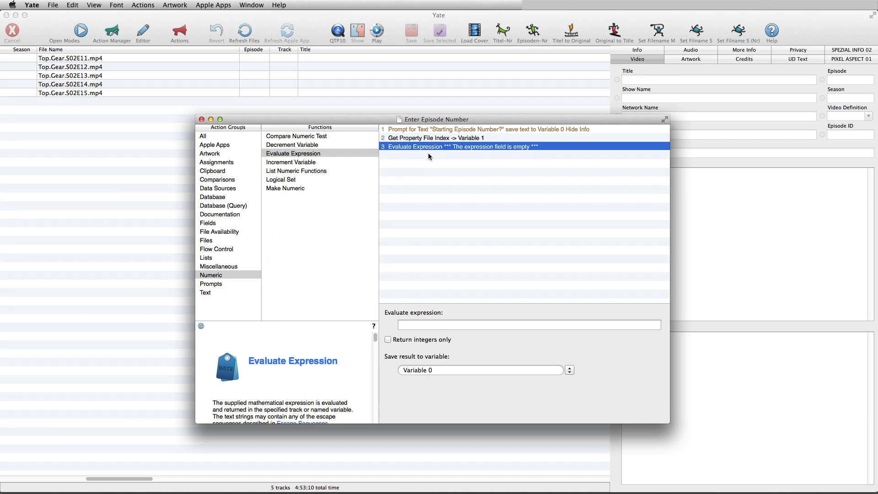
click(411, 324)
right_click(411, 324)
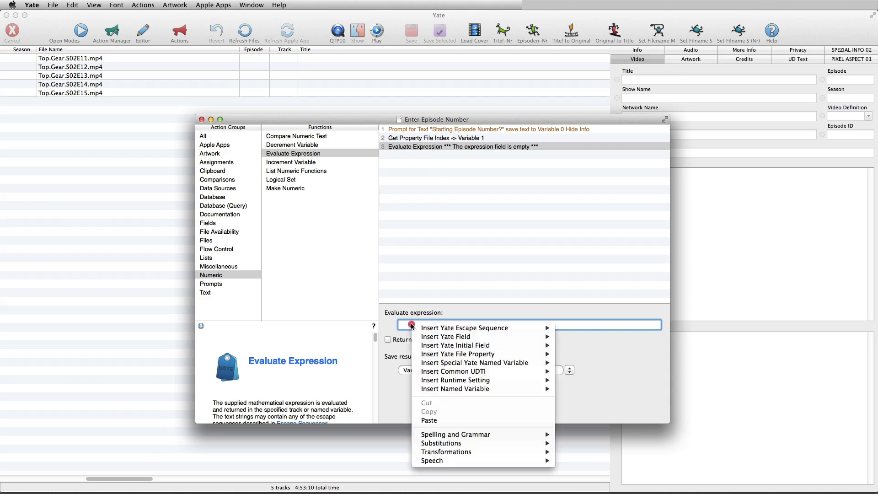
mouse_move(450, 327)
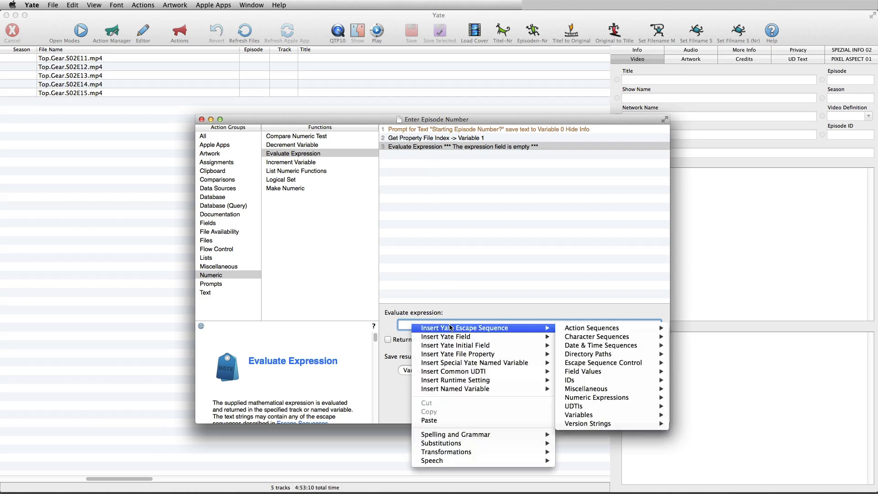
mouse_move(599, 398)
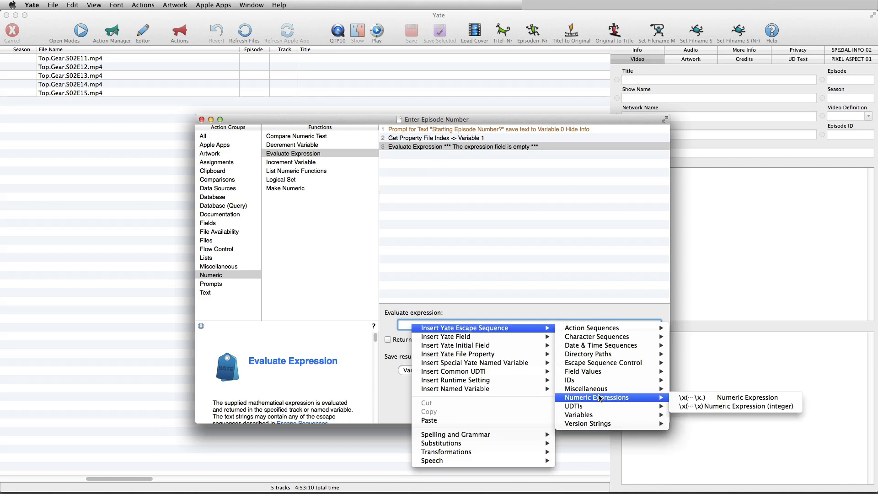
click(686, 406)
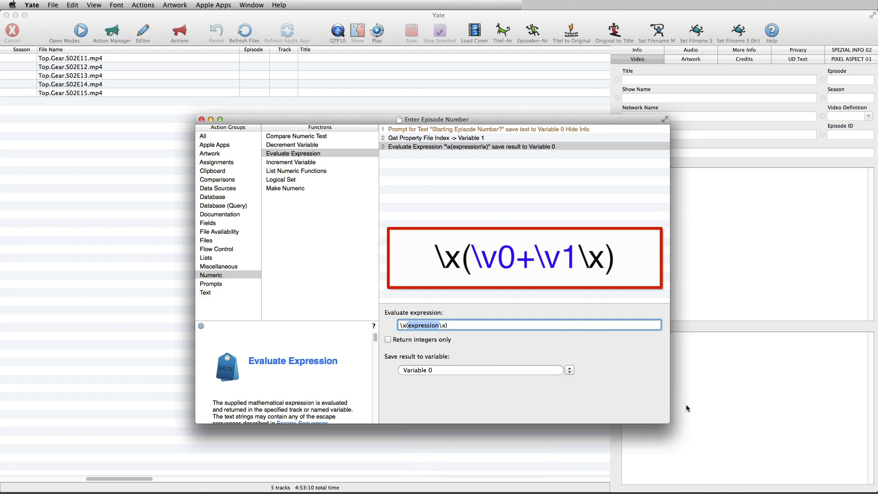
text(\v0+\v1)
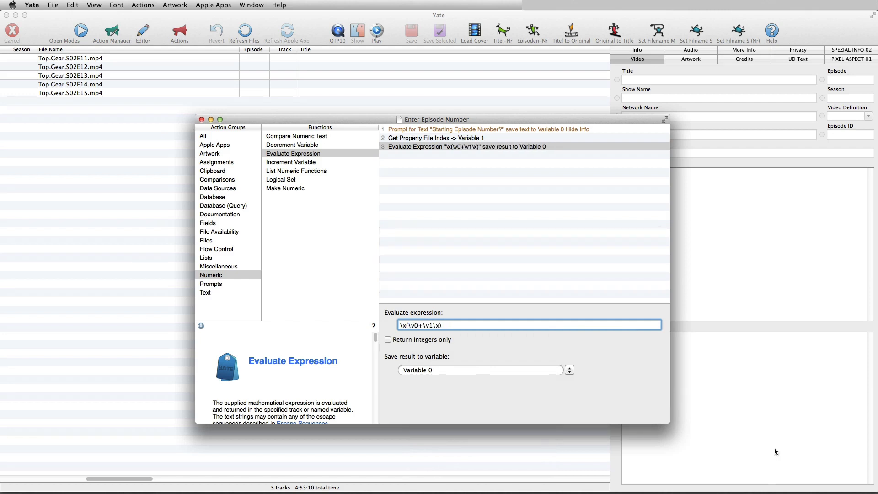
click(569, 369)
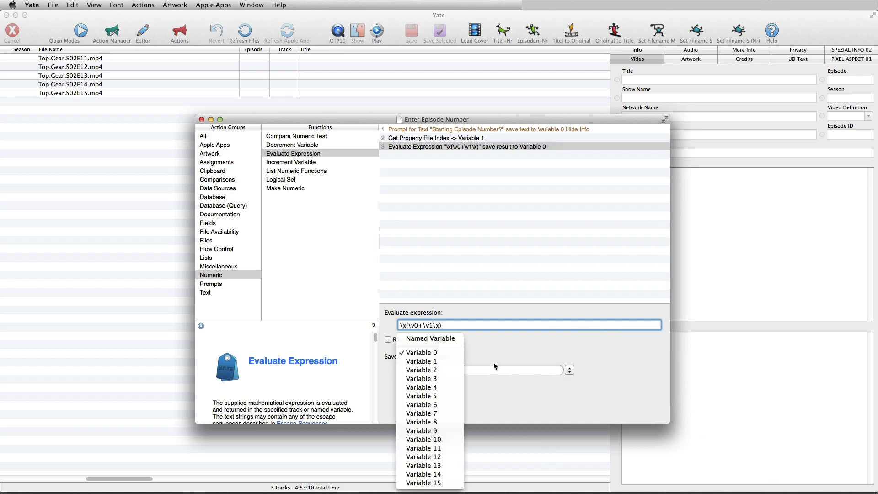
click(426, 370)
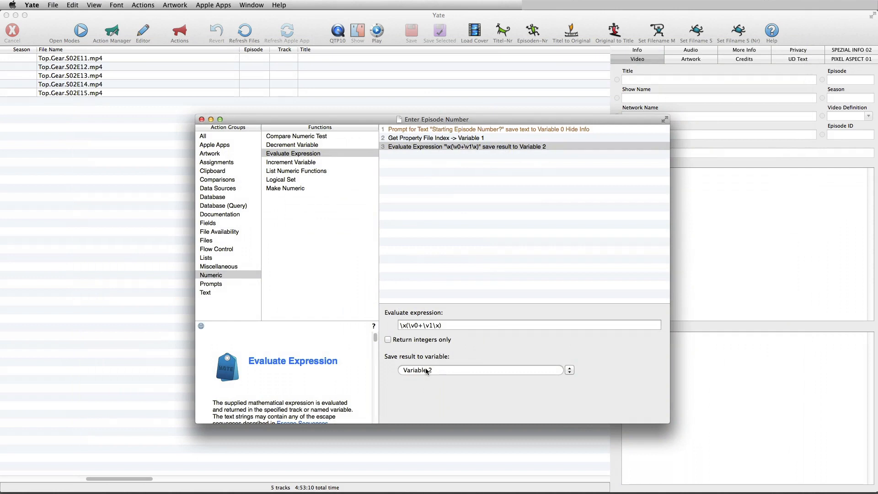
Add a Copy statement from the Assignments group as the action's fourth statement, with Variable 2 as its source.
click(225, 162)
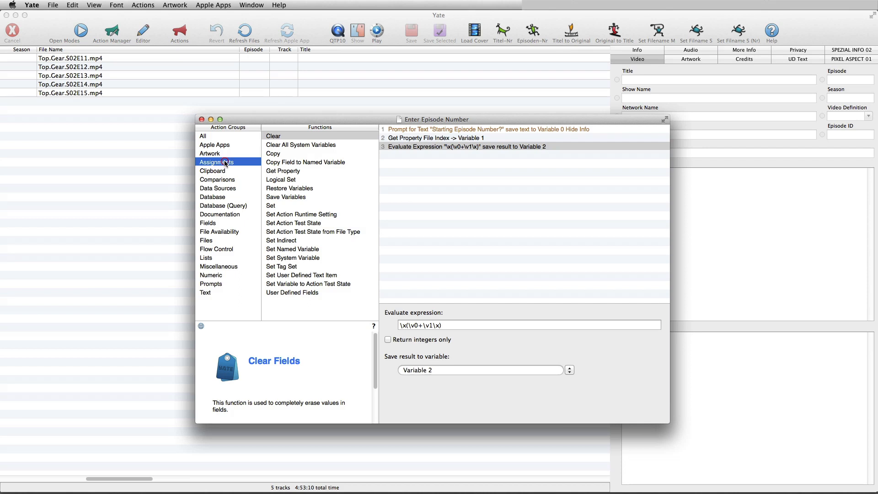
click(300, 155)
drag(300, 154, 441, 159)
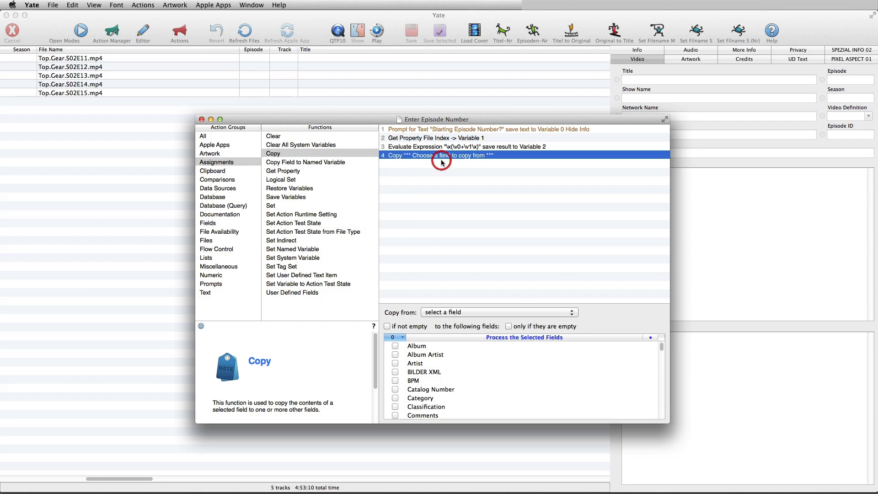
click(500, 311)
mouse_move(499, 318)
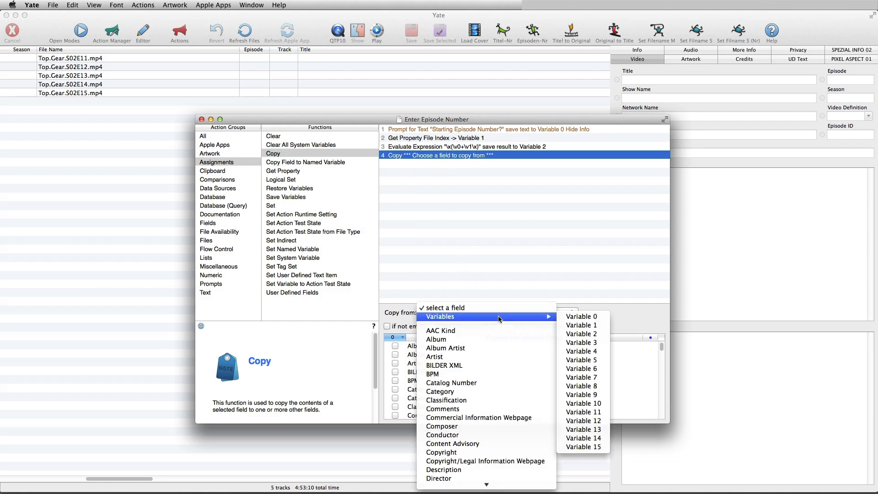
click(599, 334)
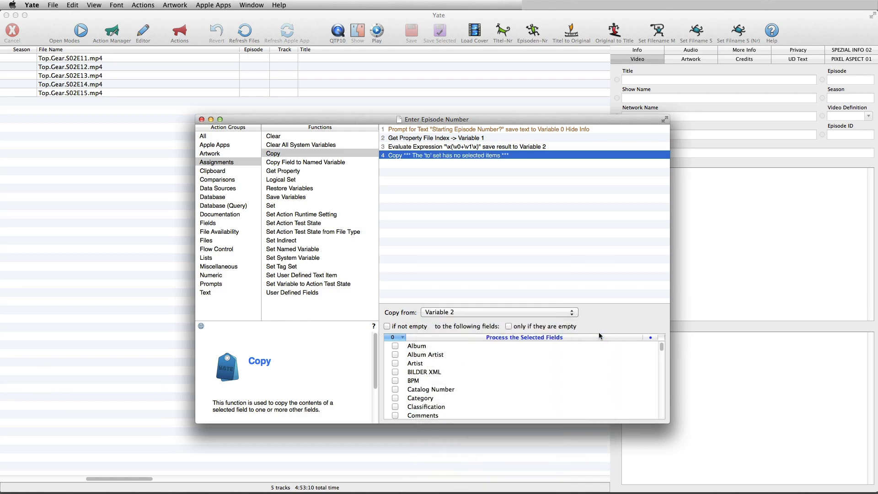
Choose the Episode field as the destination of the Copy statement.
click(503, 361)
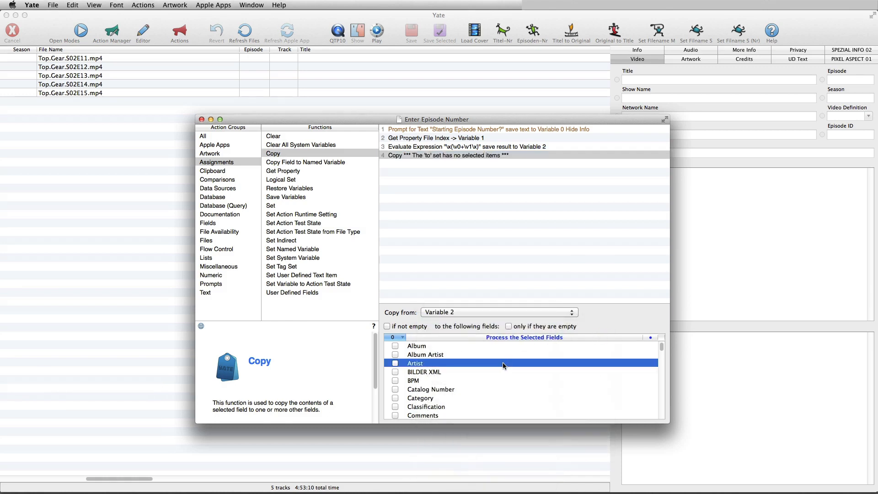
key(e)
scroll(502, 362, down, 2)
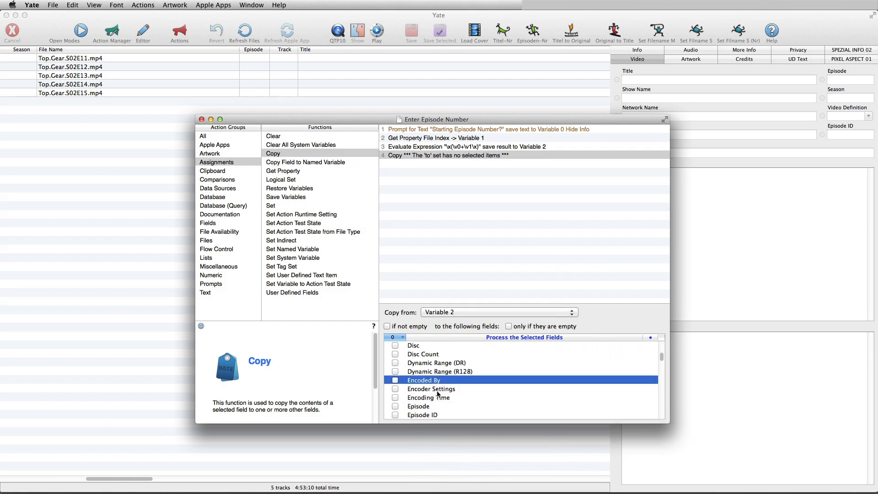
click(395, 406)
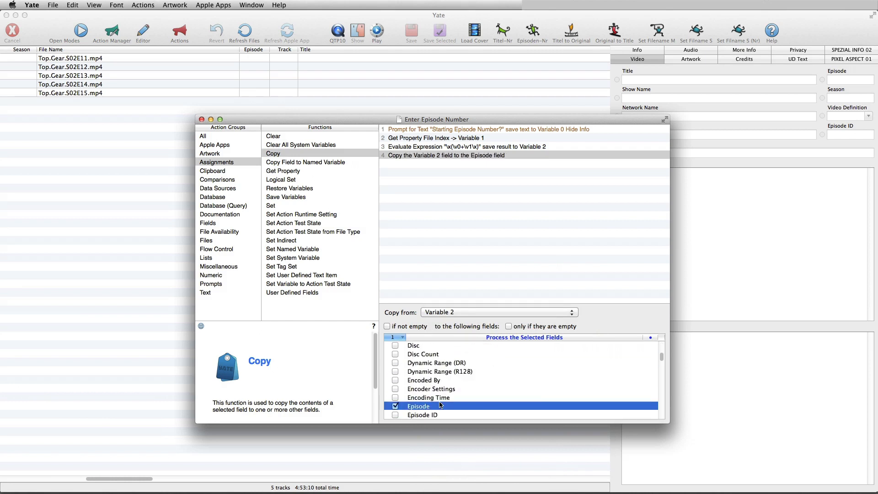
scroll(440, 404, down, 2)
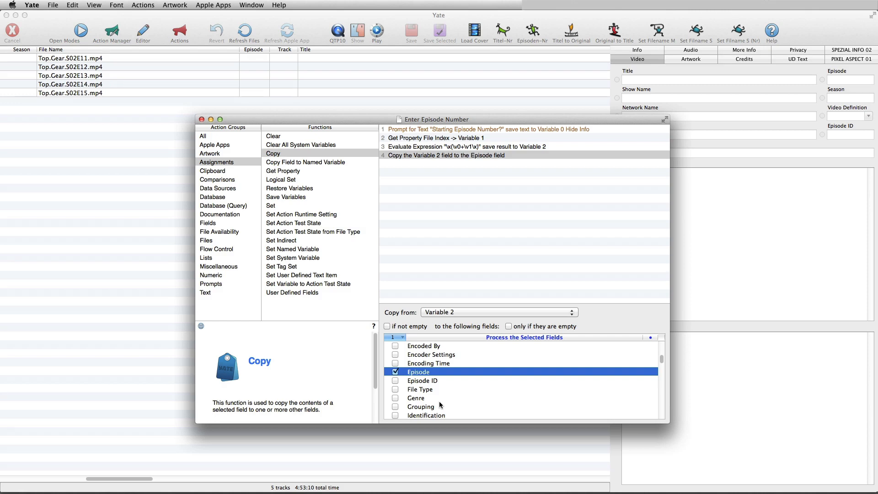
click(461, 173)
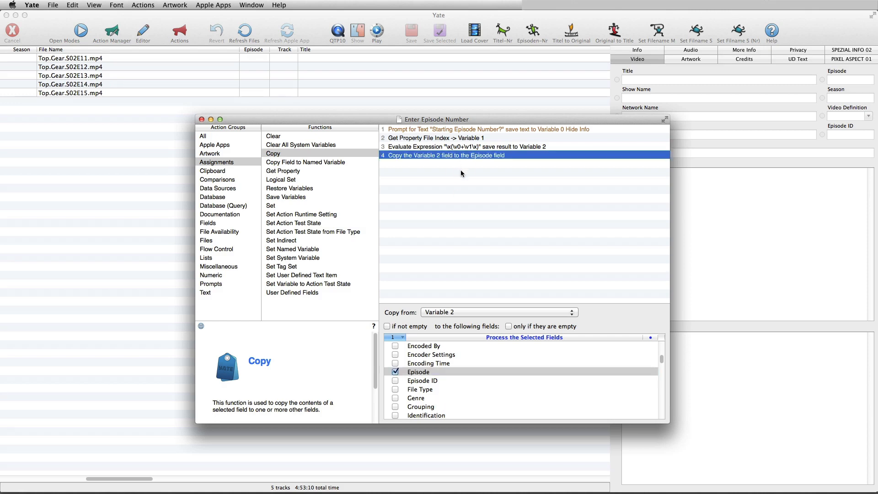
Save the Enter Episode Number action and close its editor window.
click(51, 5)
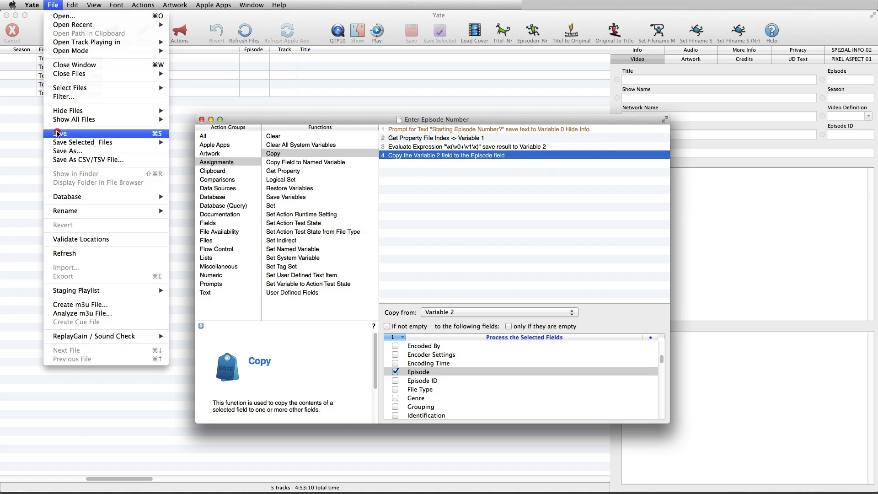
click(57, 133)
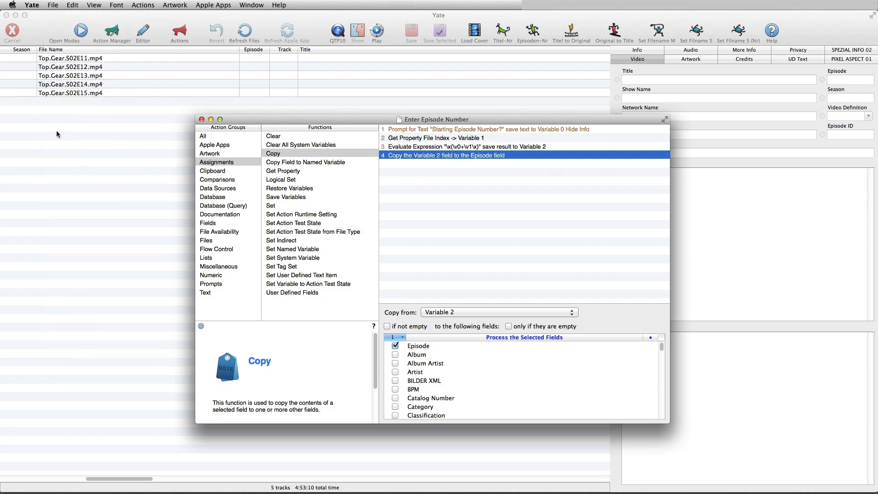
key(super+w)
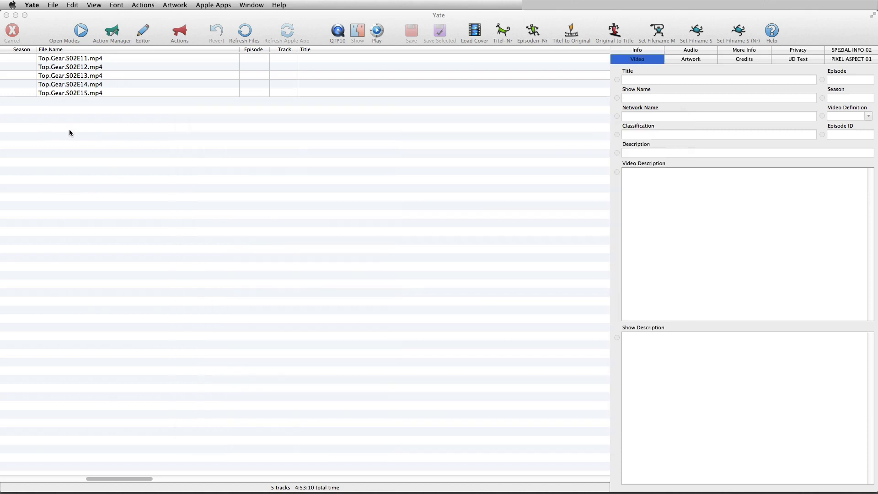
Run the Enter Episode Number action on the files Top.Gear.S02E11.mp4 through Top.Gear.S02E15.mp4 with starting episode number 11.
click(85, 59)
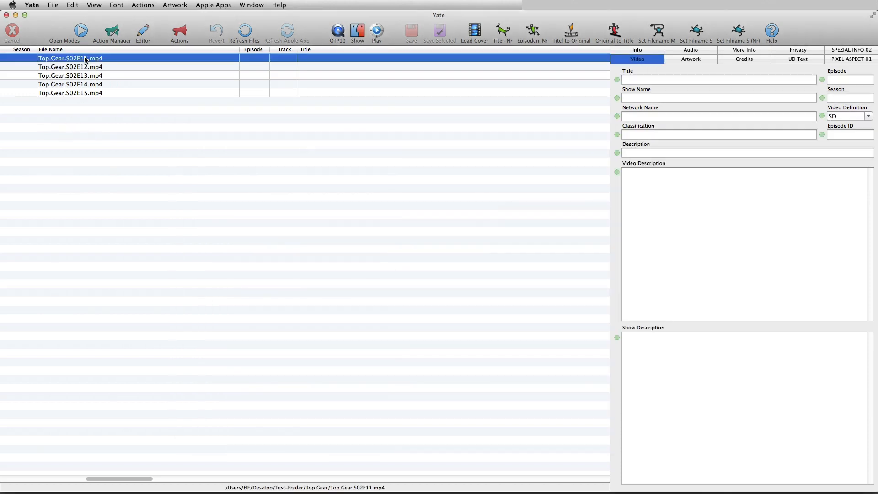
shift+click(87, 93)
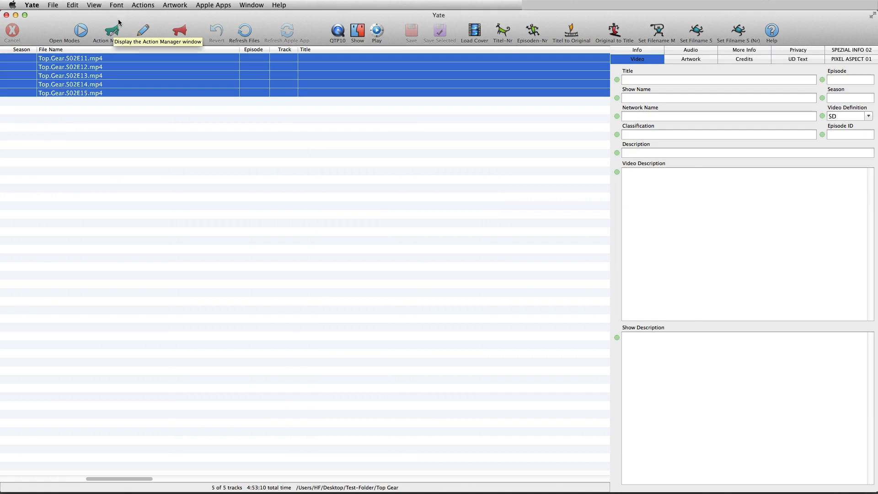
click(137, 5)
mouse_move(138, 16)
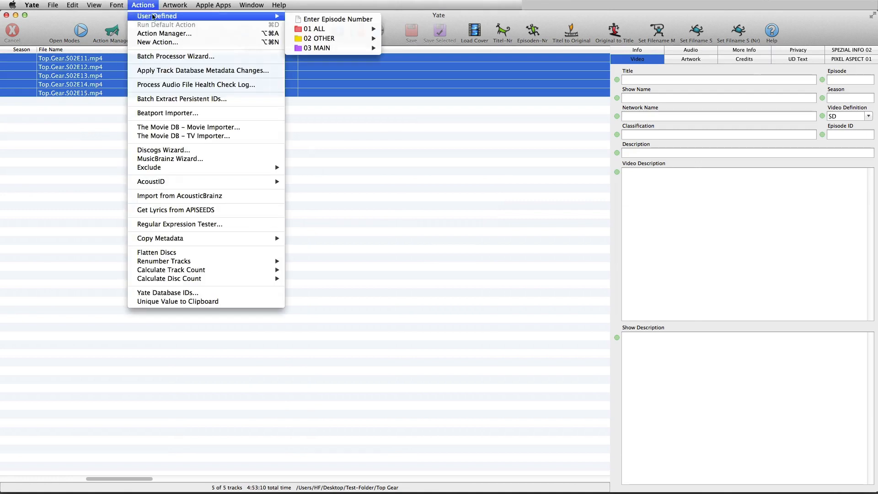
click(309, 19)
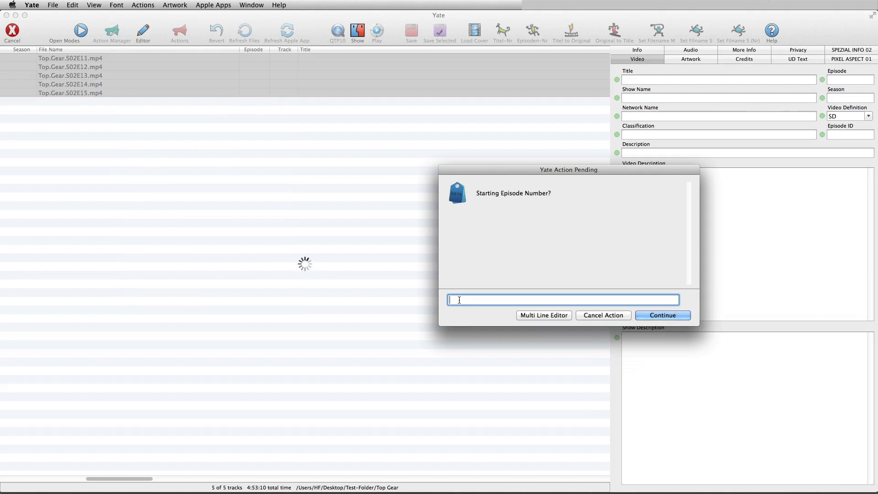
text(11)
click(675, 317)
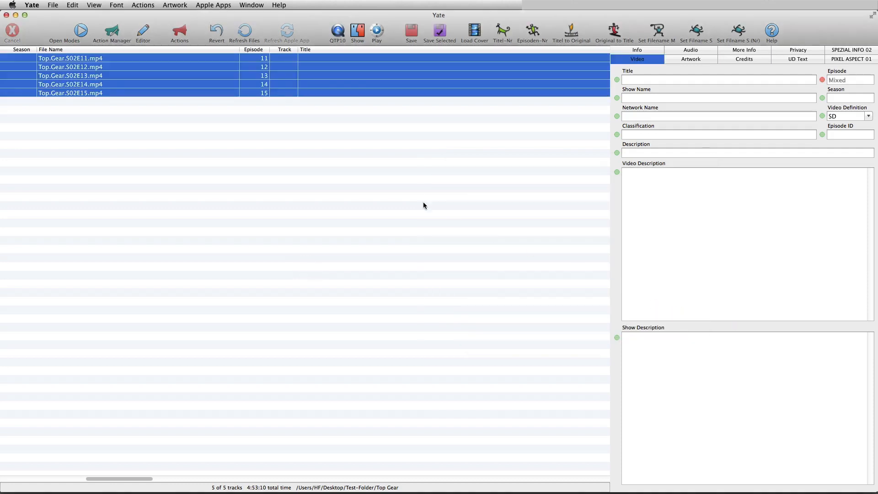
Go through the files one by one to compare each Episode value with its file name.
click(256, 104)
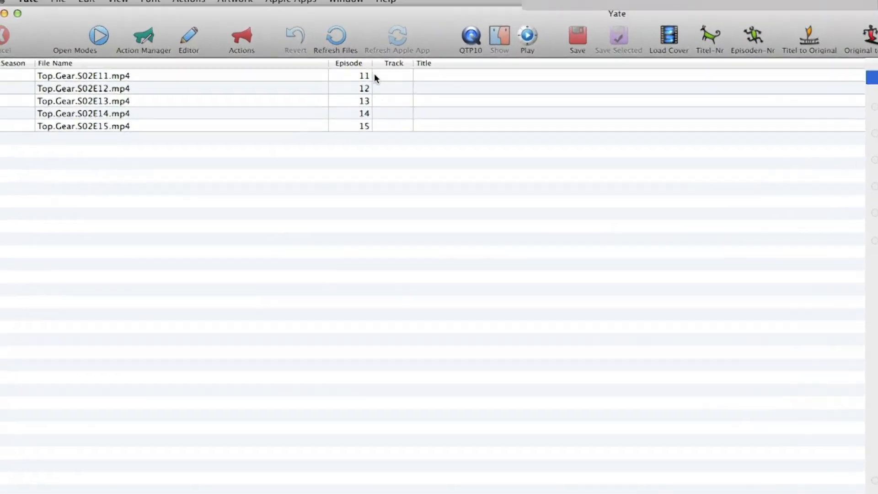
click(374, 76)
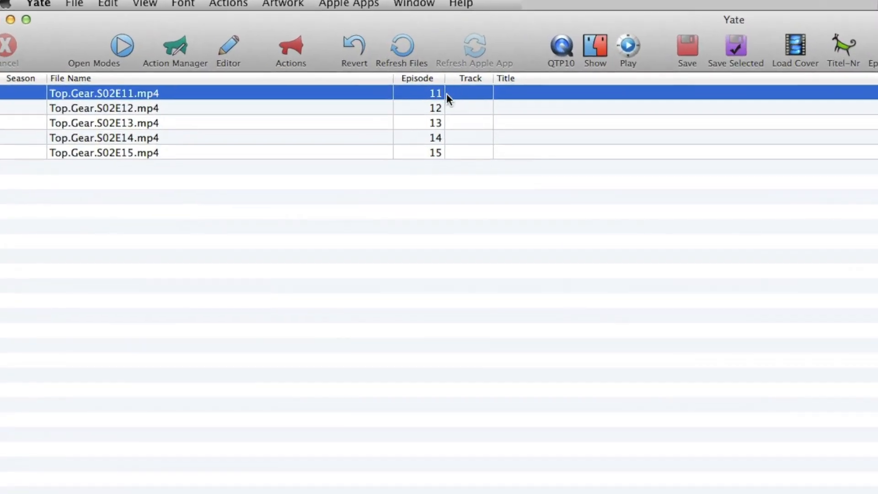
key(Down)
key(Down)
key(Down)
key(Down)
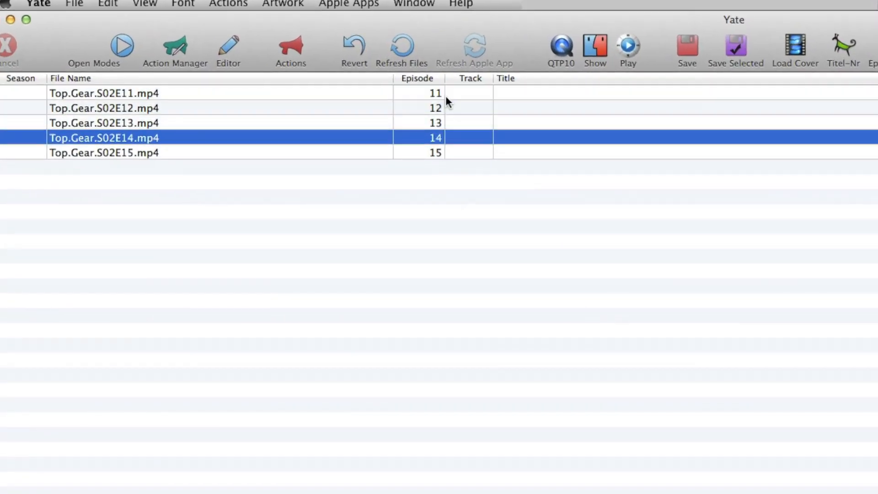
click(448, 188)
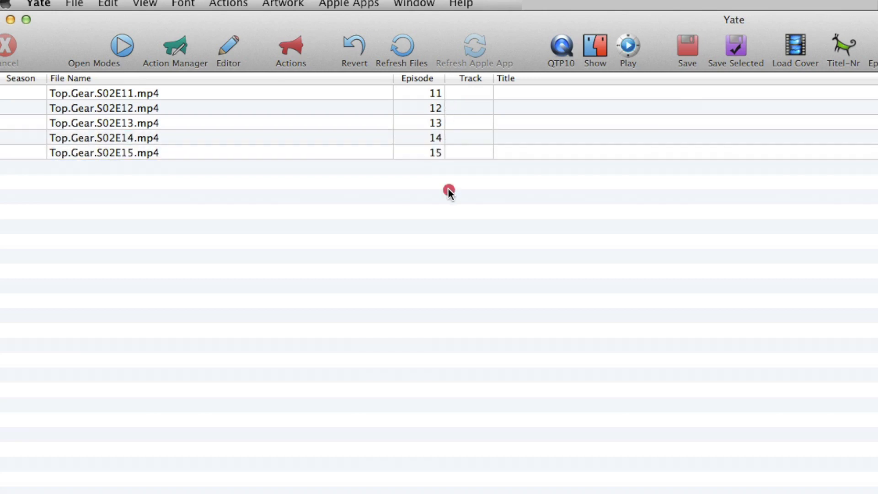